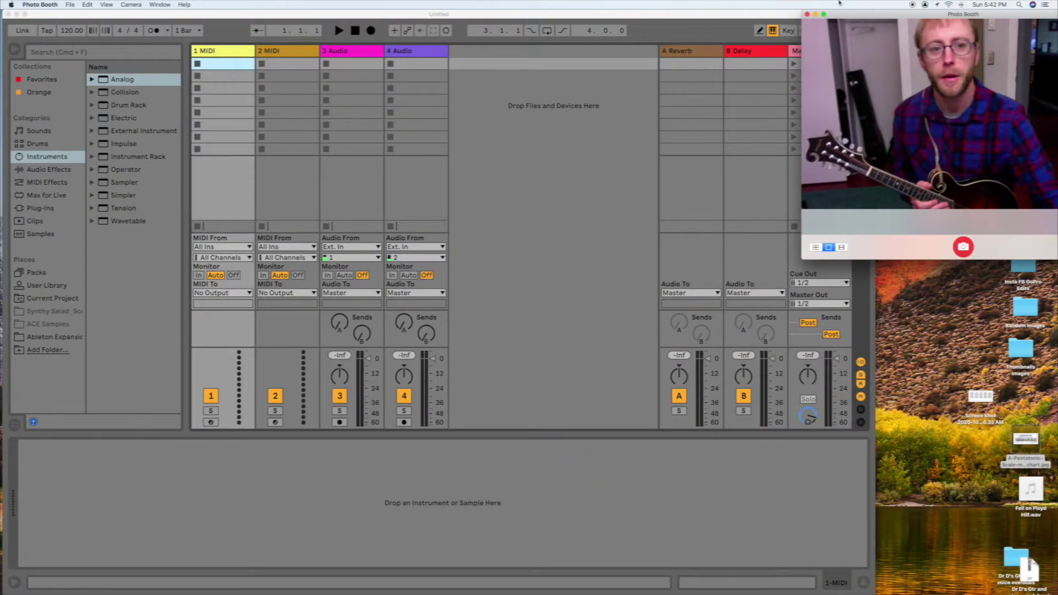
Step: Bring the empty Live set in front of Photo Booth so the Master track shows fully
click(790, 14)
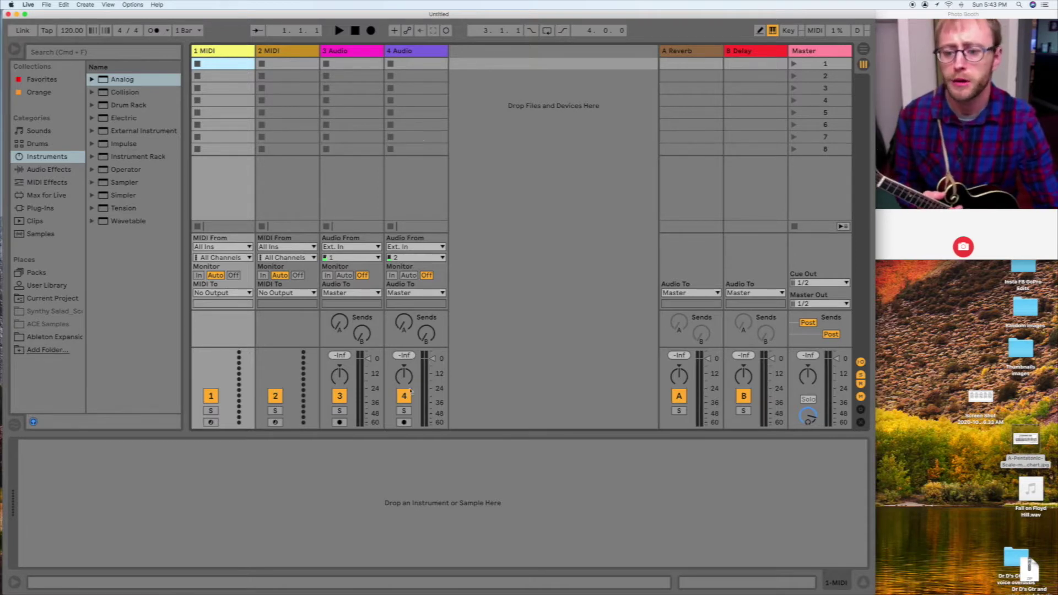
Step: Delete the 2 MIDI and 1 MIDI tracks, leaving only 1 Audio and 2 Audio
click(301, 51)
key(Delete)
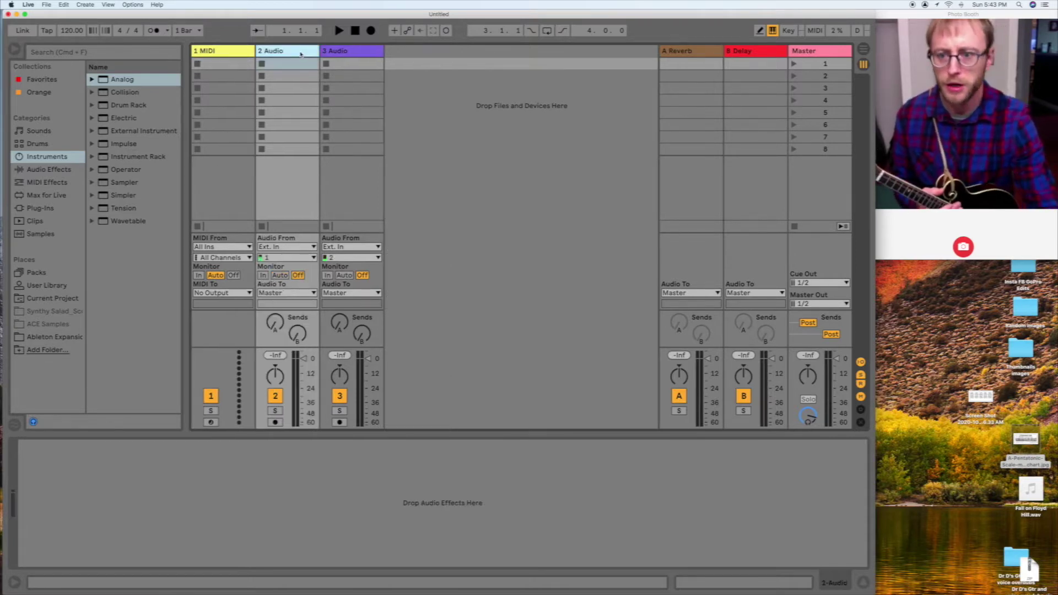
click(222, 51)
key(Delete)
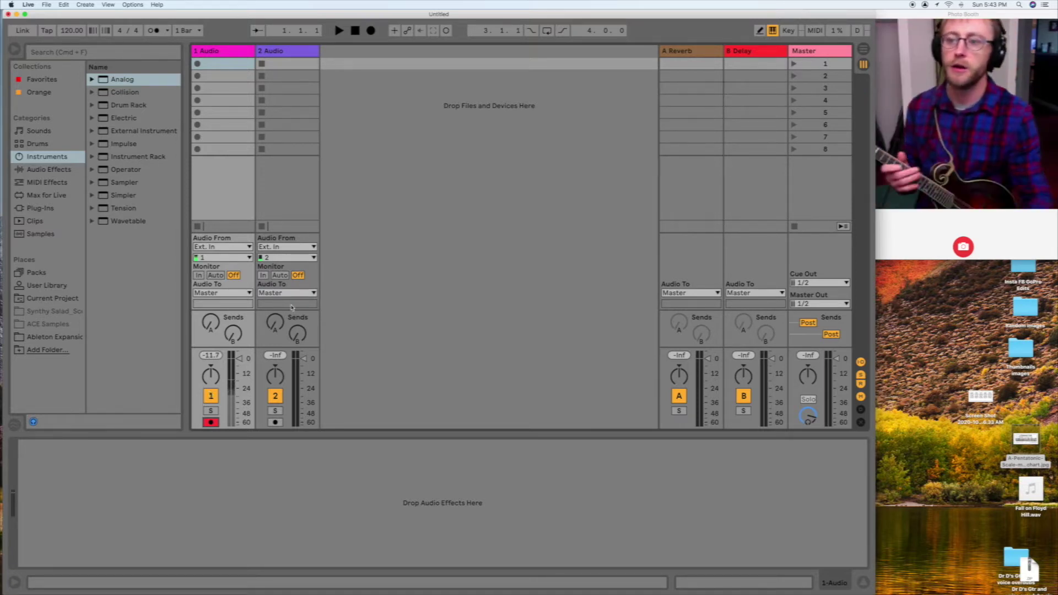
Step: Tap in a tempo of 97.97 BPM, switch the metronome on, then stop playback
click(48, 32)
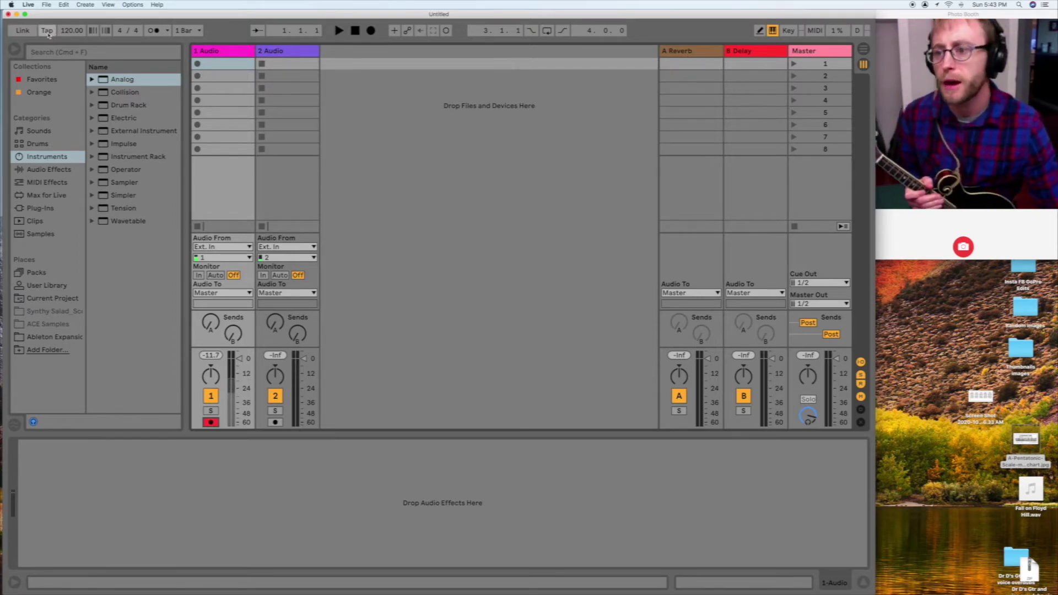
click(48, 32)
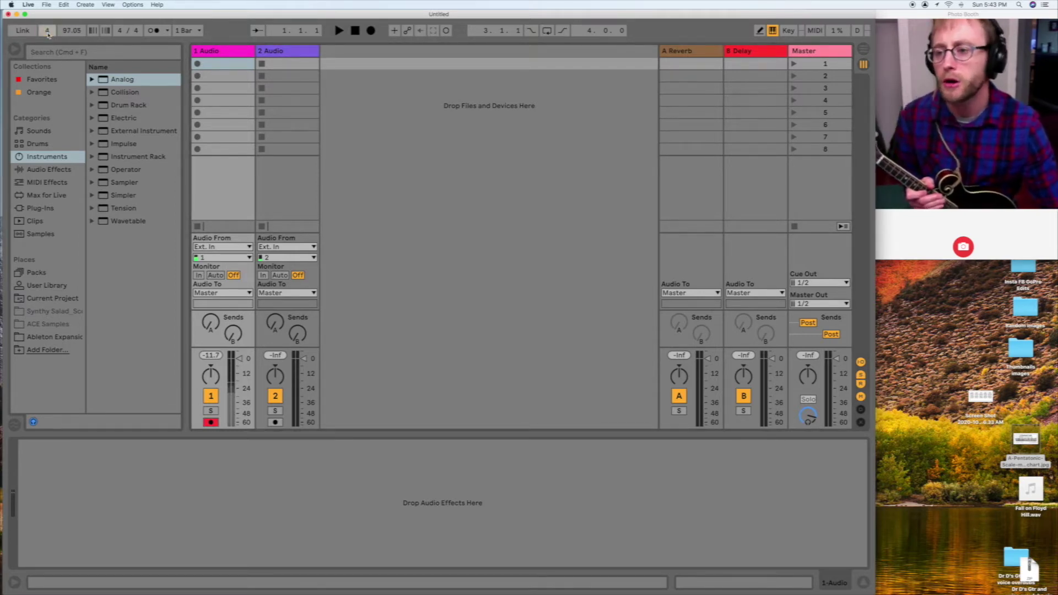
click(47, 31)
click(47, 31)
click(48, 31)
click(152, 31)
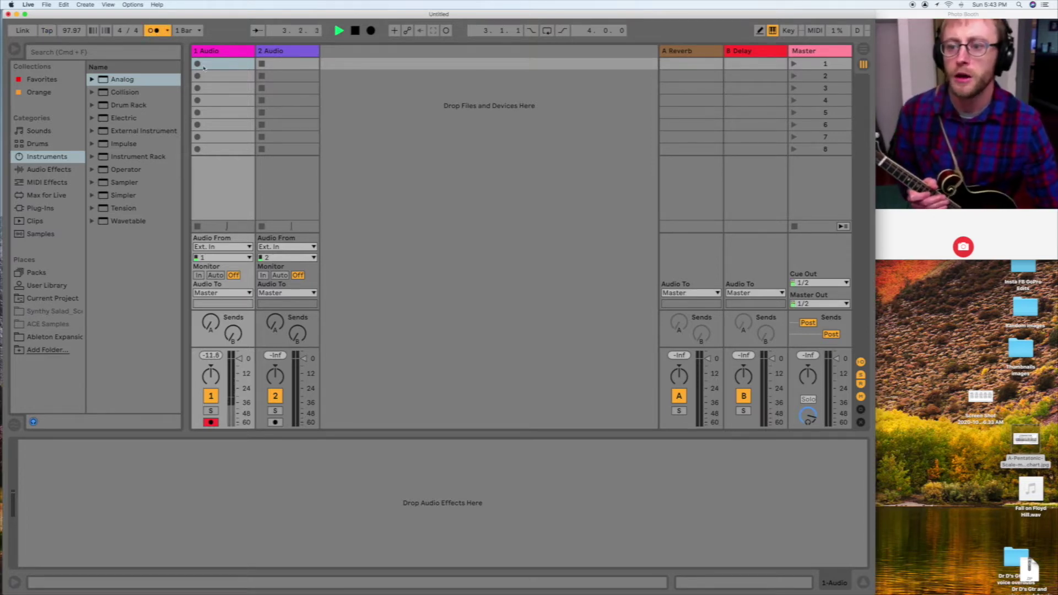
key(space)
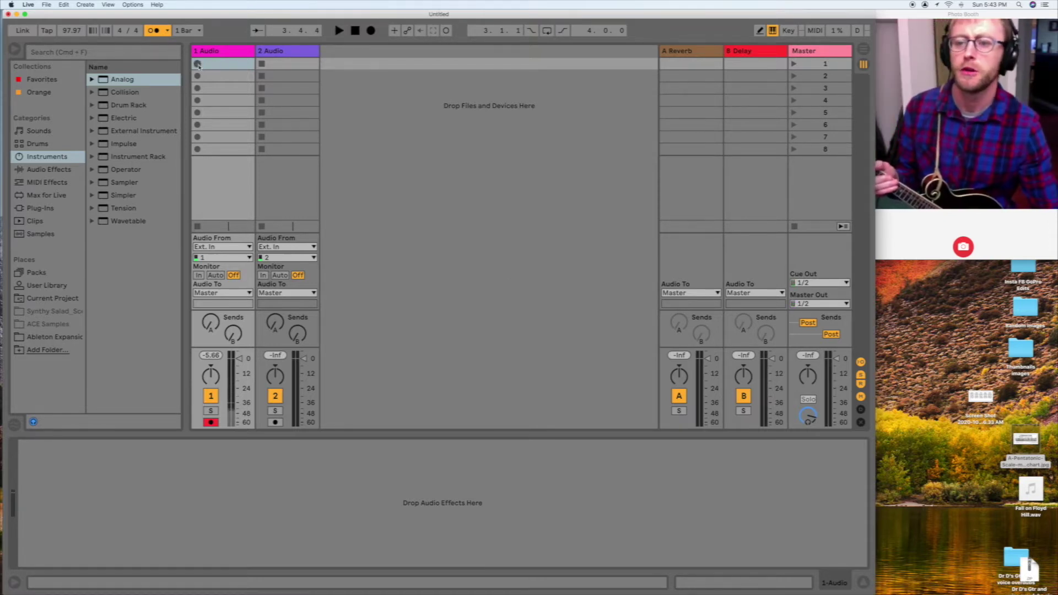
Step: Record guitar clip 1-Audio 1 into track 1's first slot and play it back
click(198, 65)
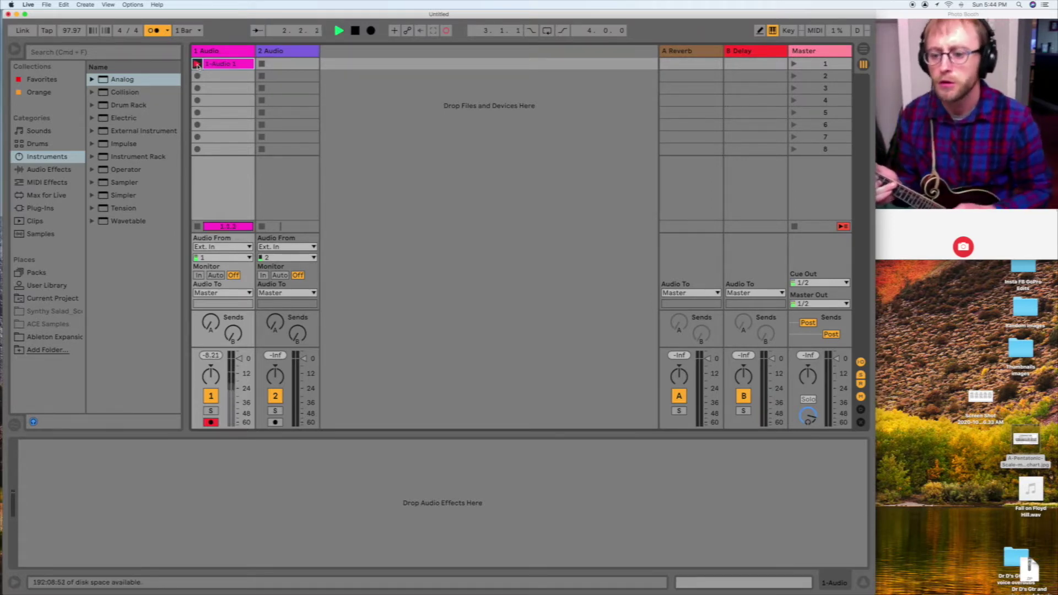
click(197, 64)
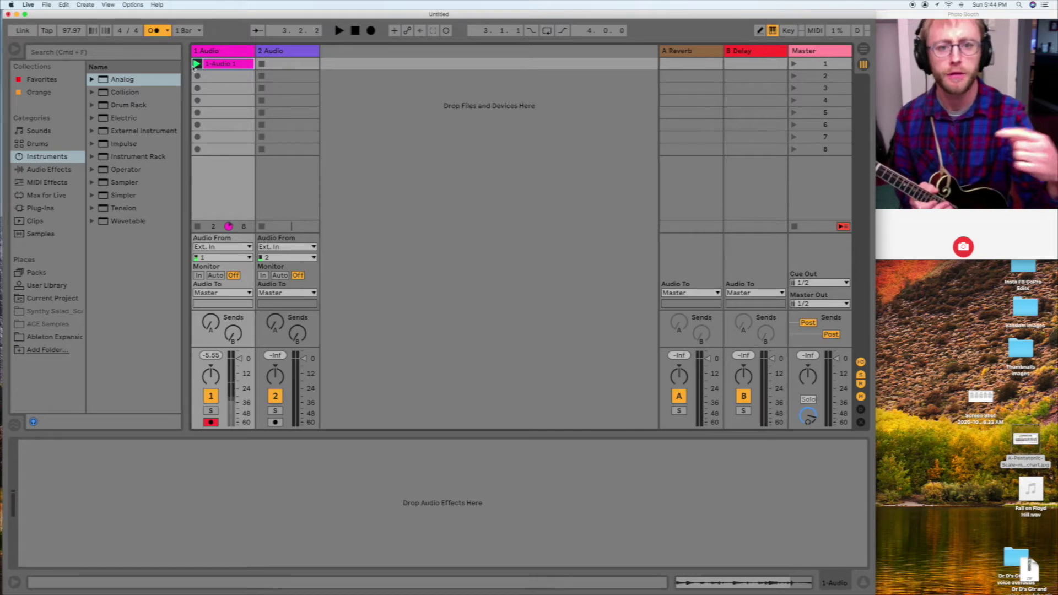
click(196, 63)
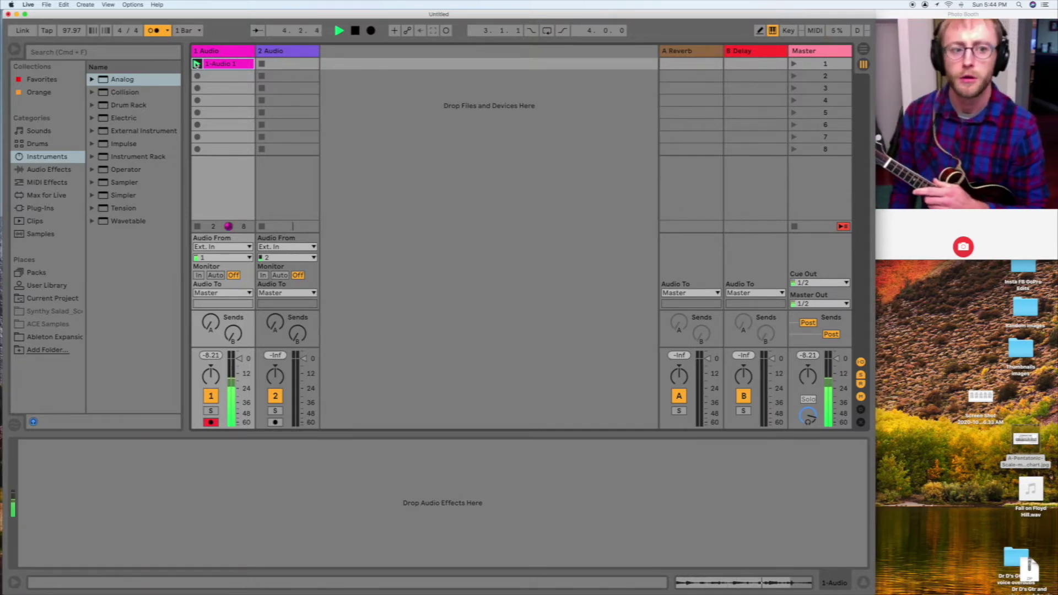
key(space)
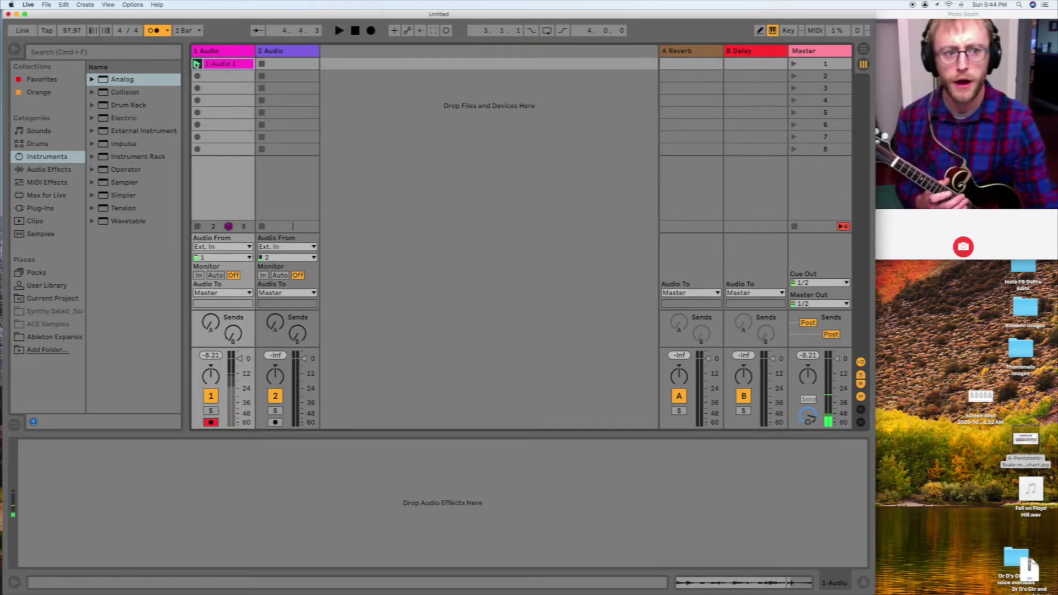
Step: Rename the first clip 'C maj' and record a second take, 1-C maj 2, in slot 2
click(197, 64)
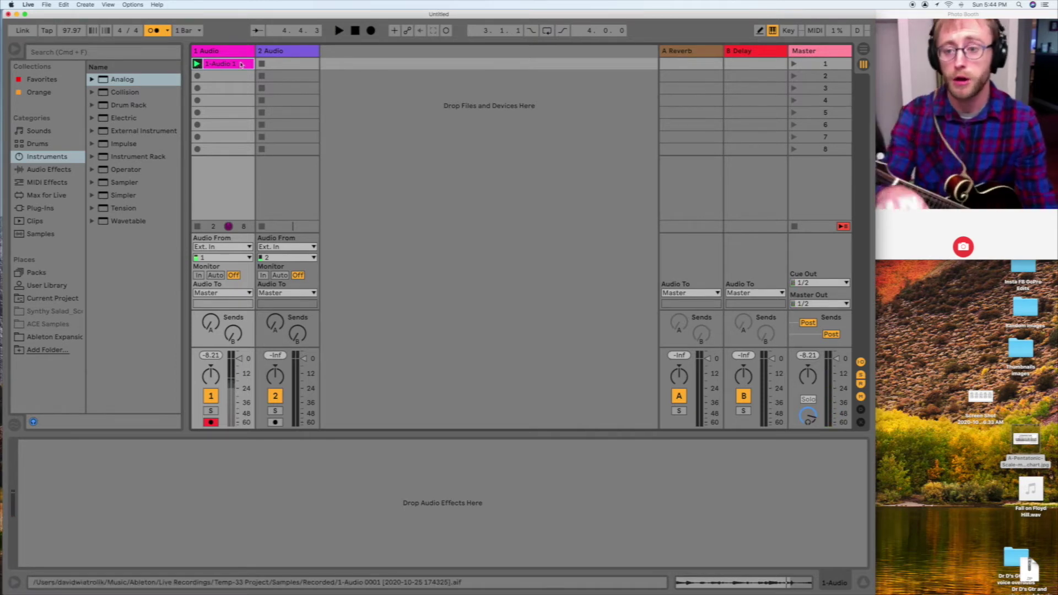
click(241, 65)
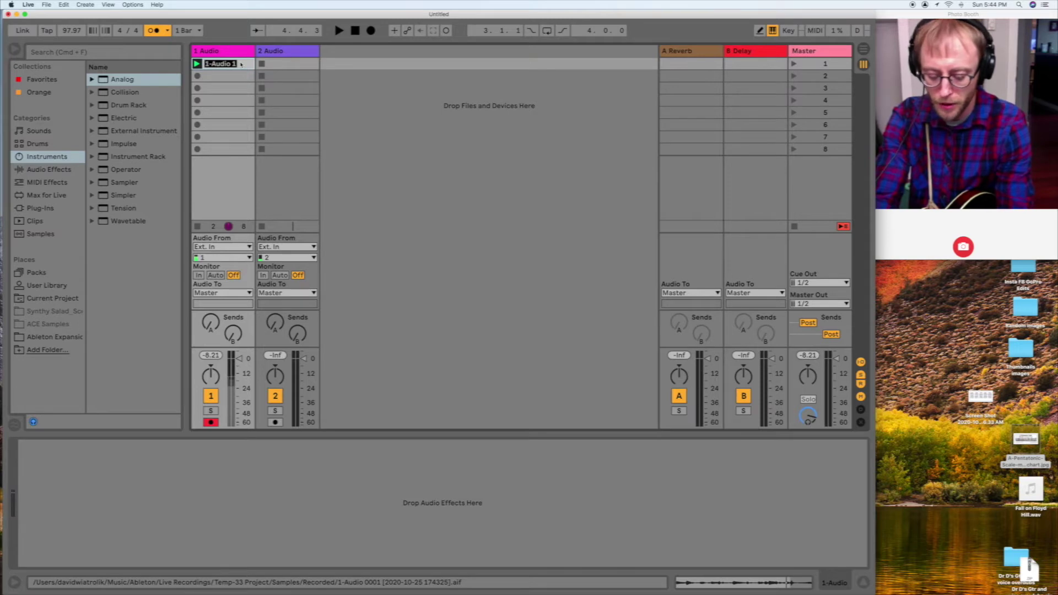
text(C maj)
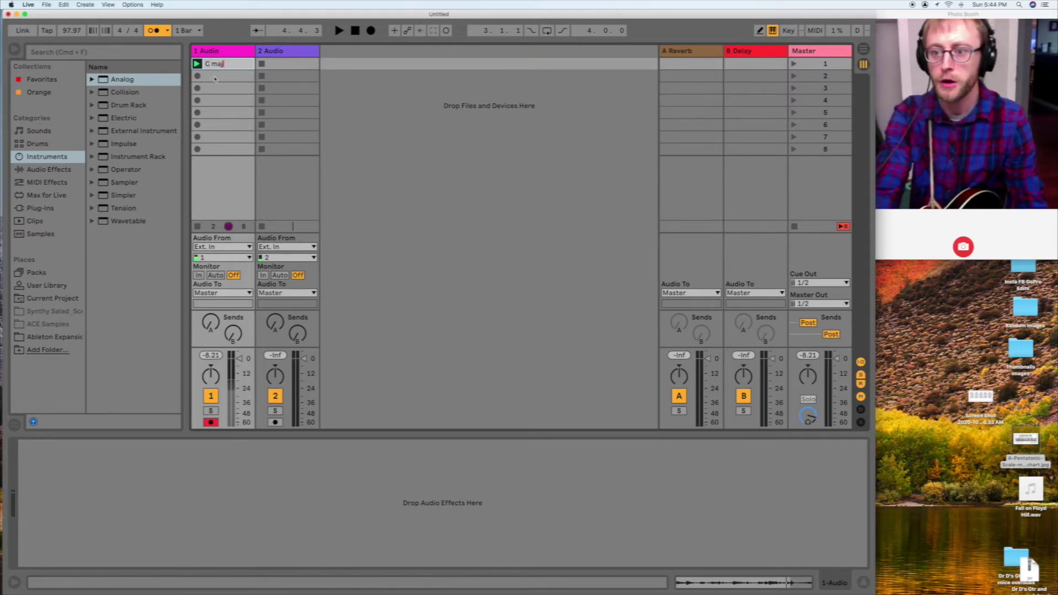
key(Return)
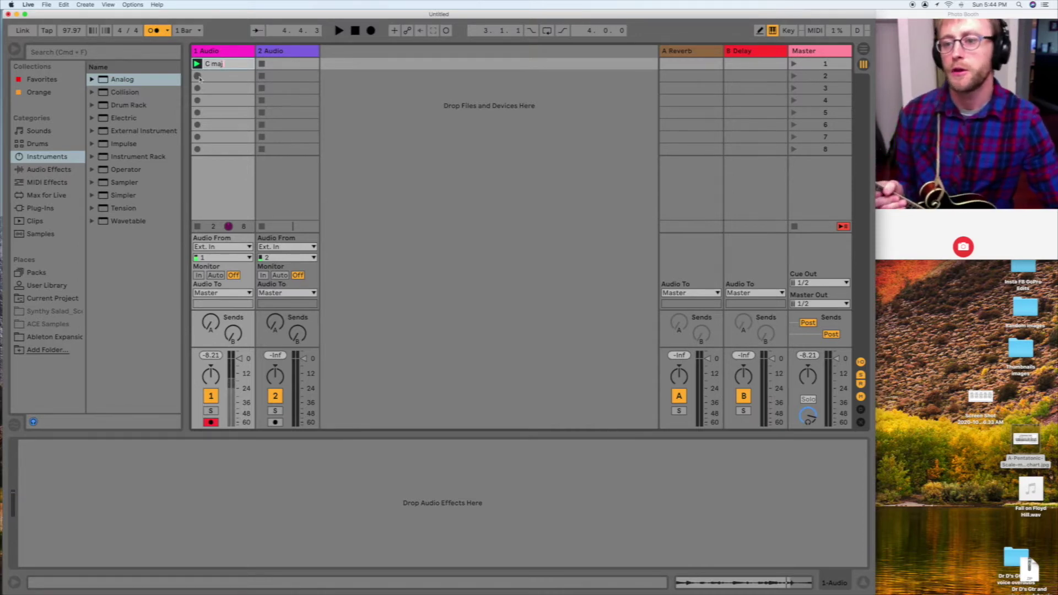
click(198, 77)
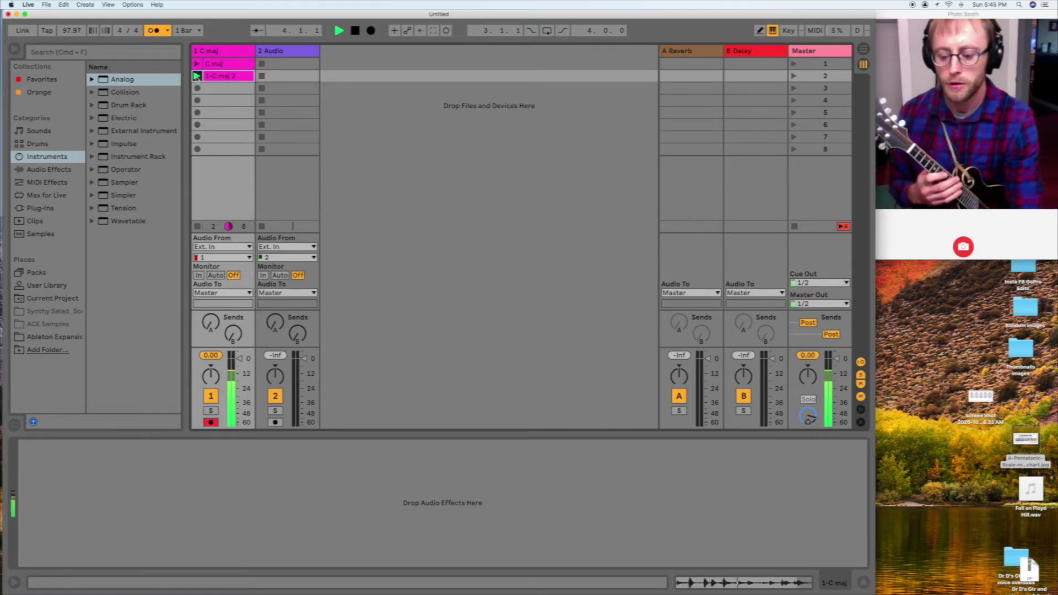
key(space)
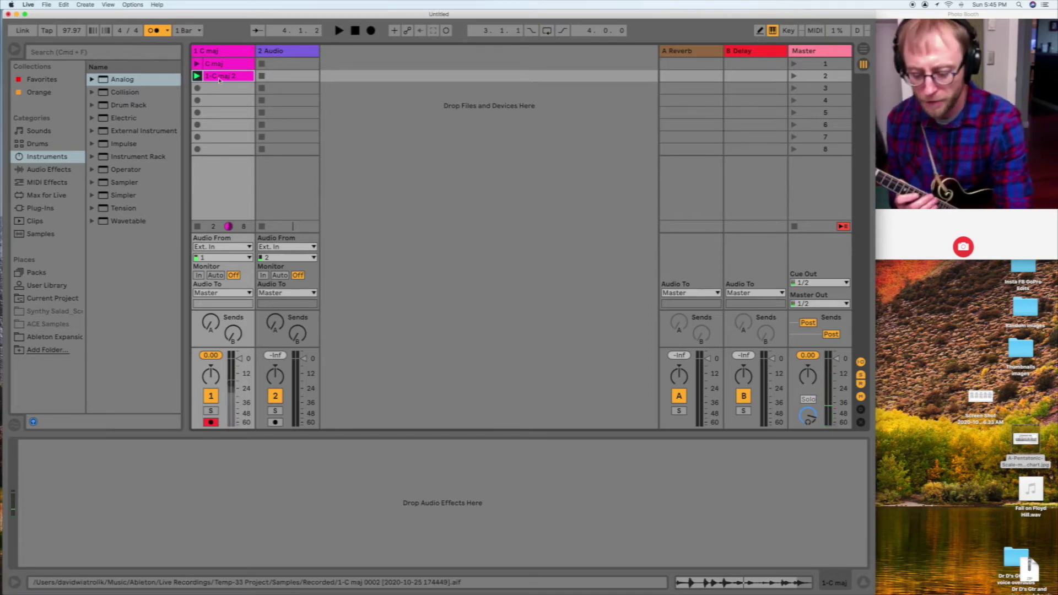
Step: Start renaming the second clip, 1-C maj 2, with Cmd+R
key(super+r)
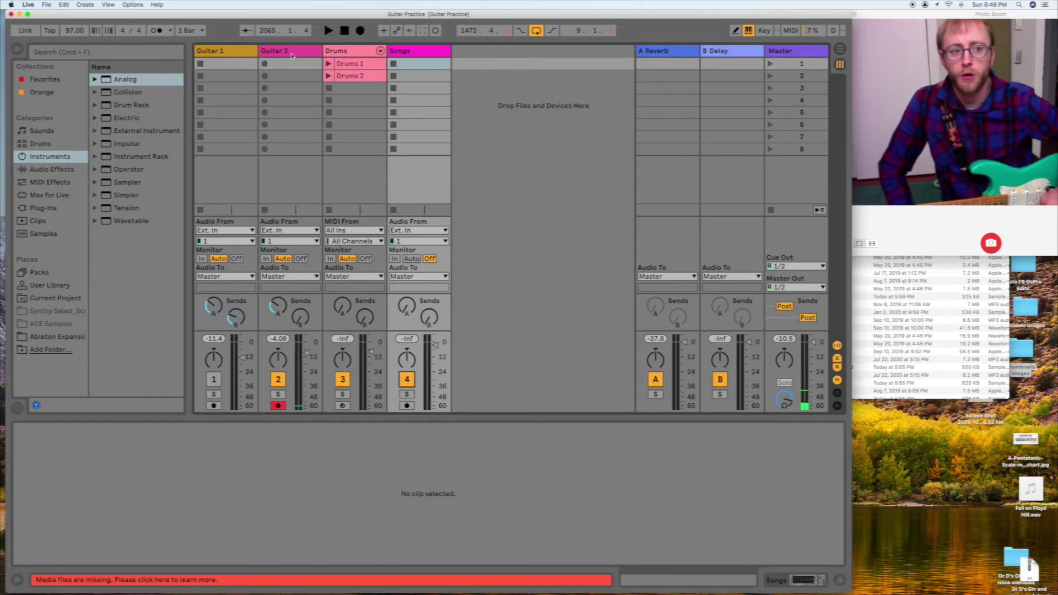
Step: Check Guitar 1's Guitar Rig settings, then show Guitar 2's Guitar Rig 5, Auto Filter and Compressor chain
click(238, 52)
key(Right)
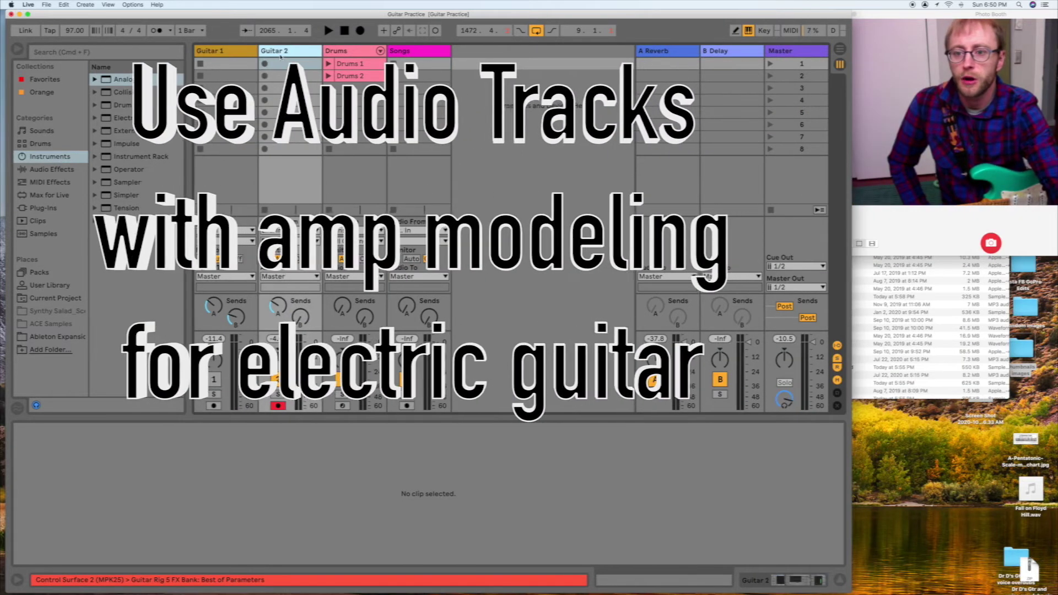
click(230, 53)
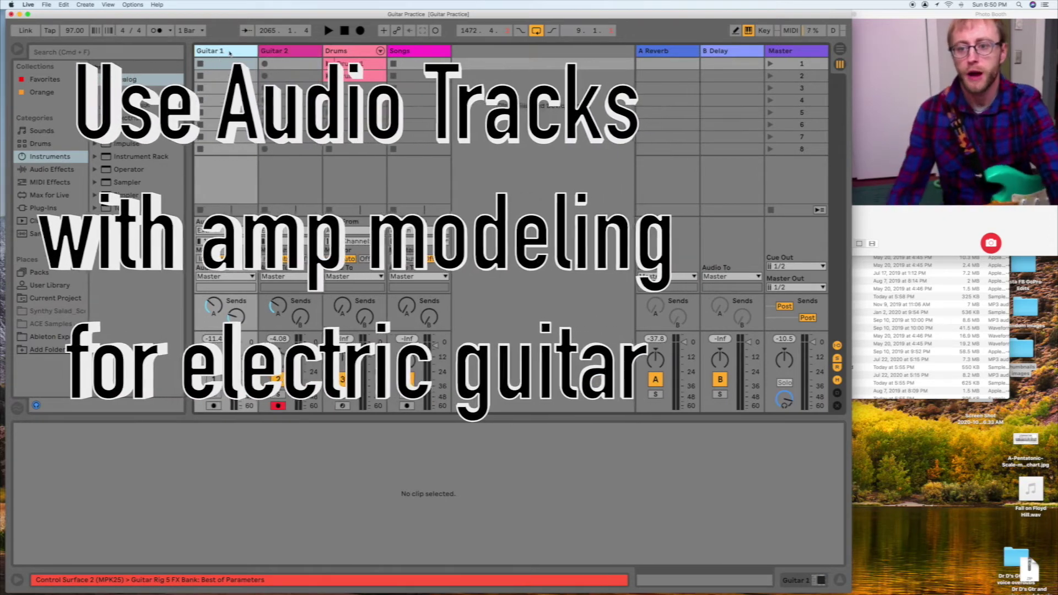
double_click(230, 53)
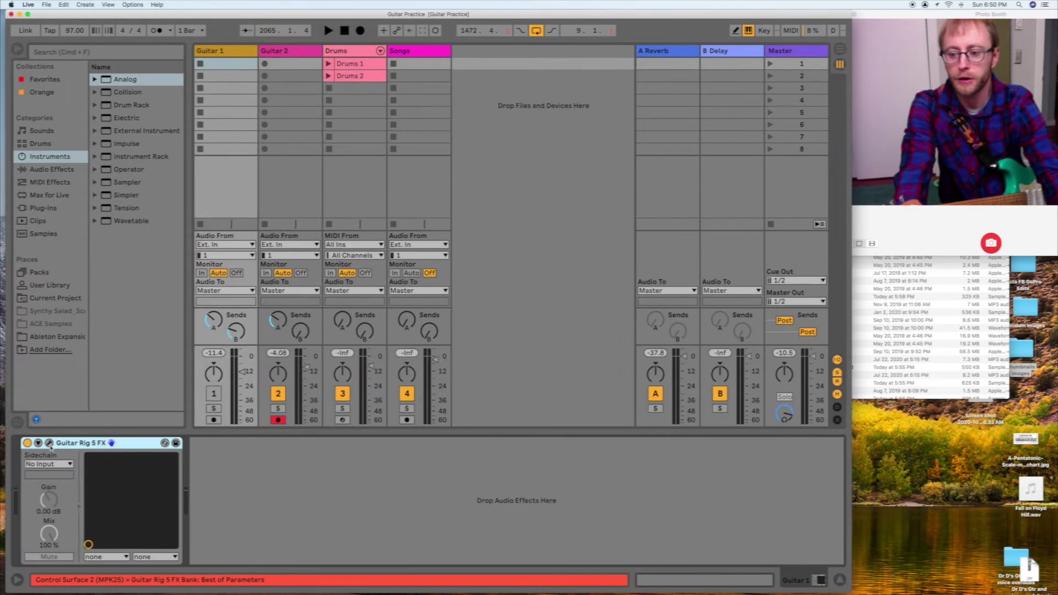
click(50, 444)
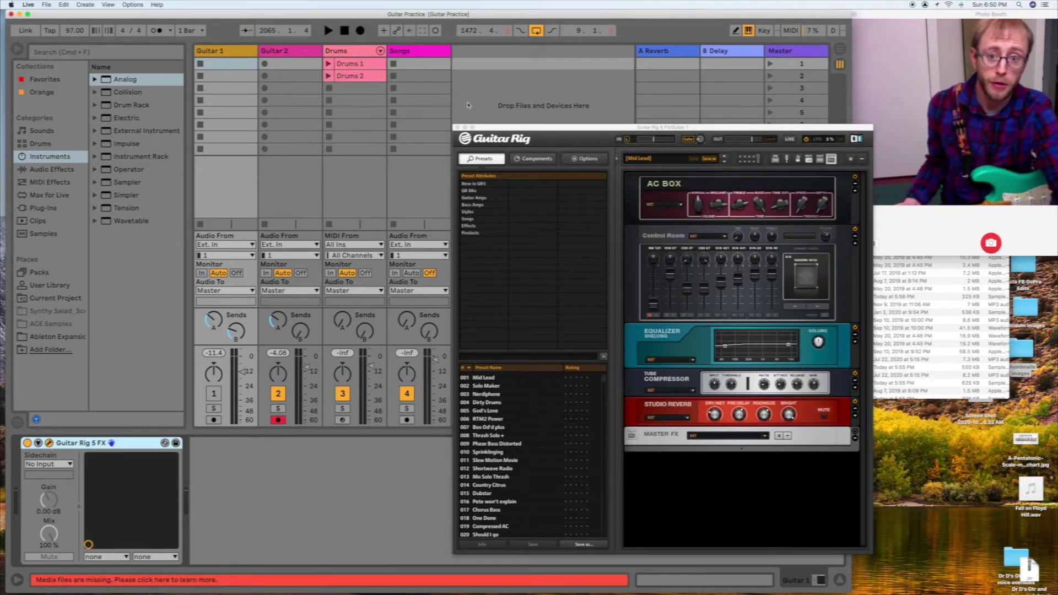
click(457, 128)
click(302, 49)
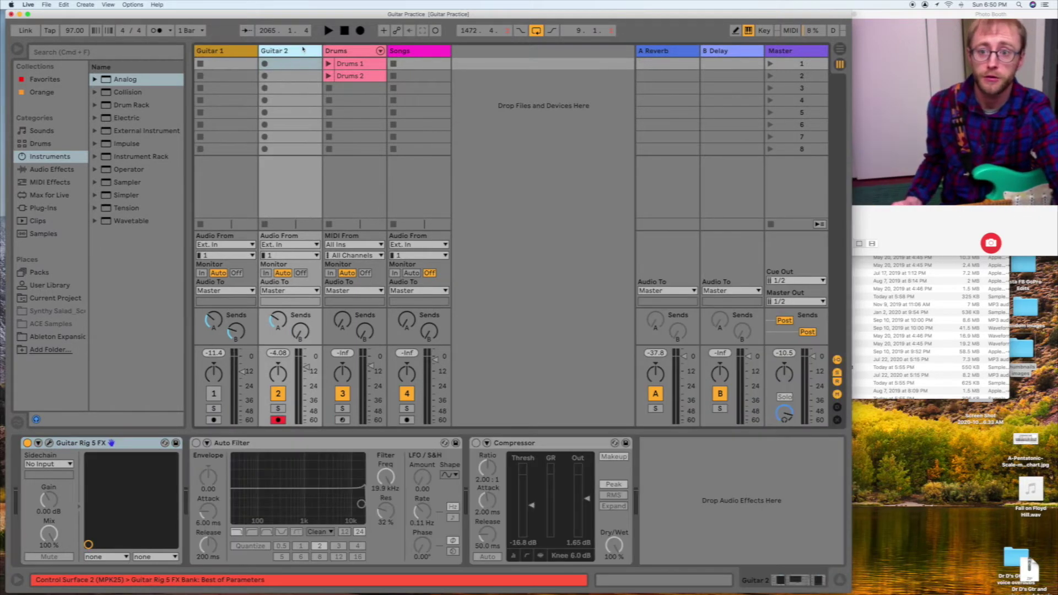
Step: Open Guitar 2's Guitar Rig settings and move the Audio preferences window aside to check buffer size
click(49, 443)
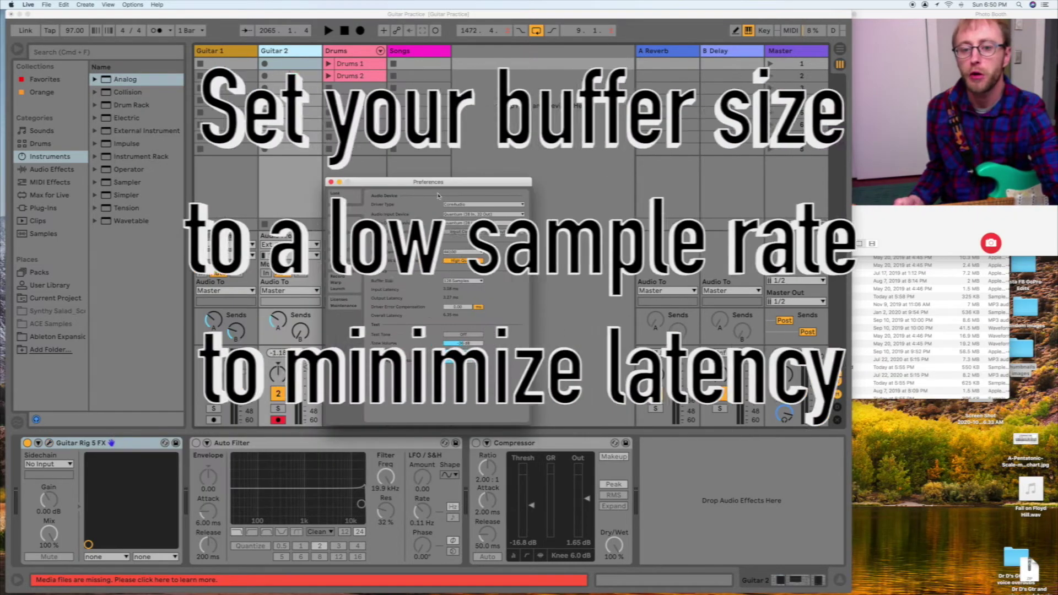
drag(438, 185, 531, 71)
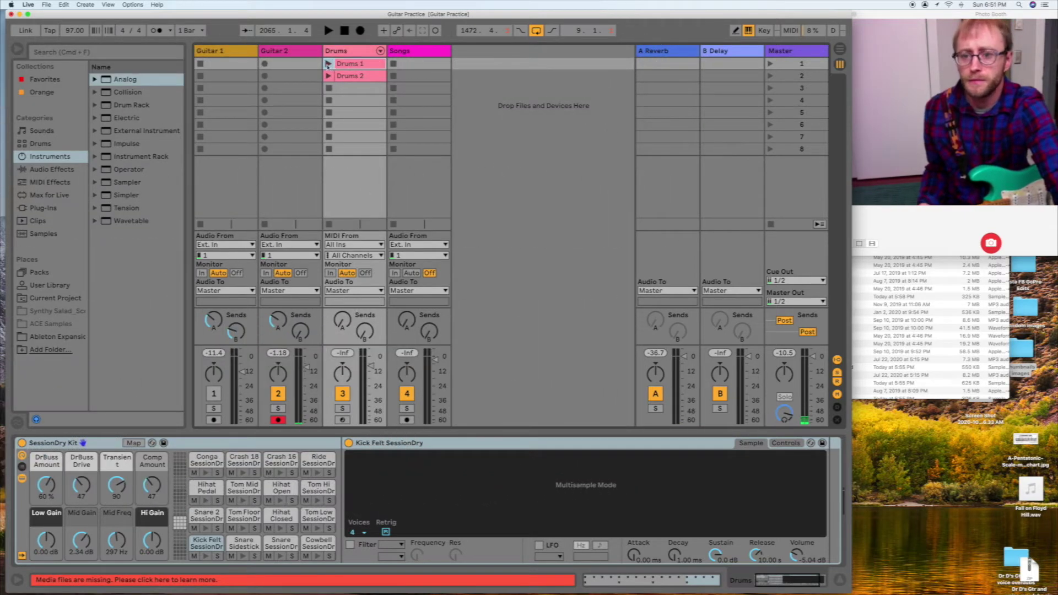
Step: Play the Drums 1 loop, audition Drums 2, then switch back to Drums 1
click(328, 64)
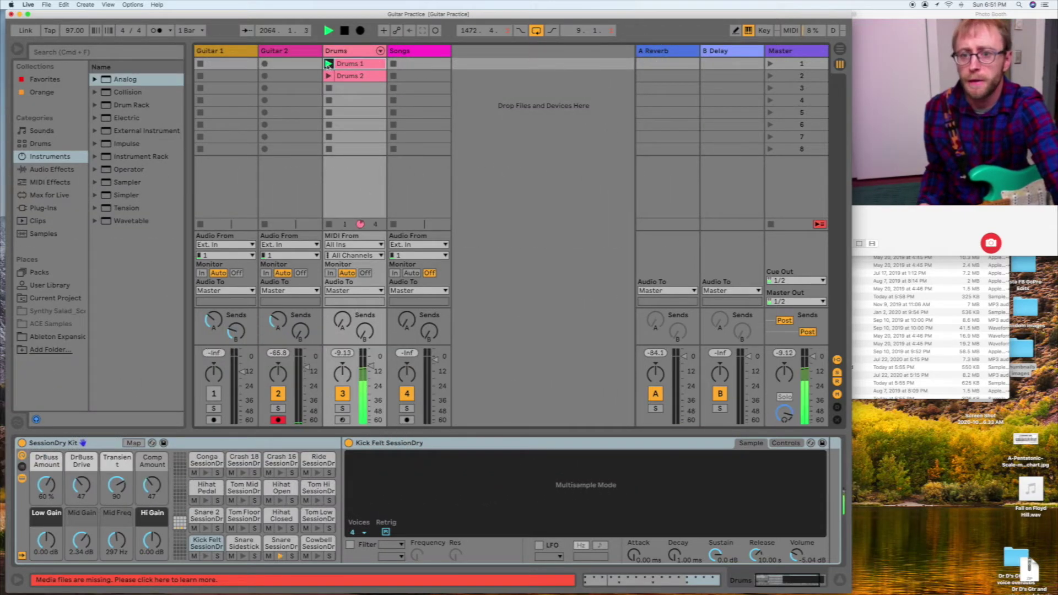
click(328, 76)
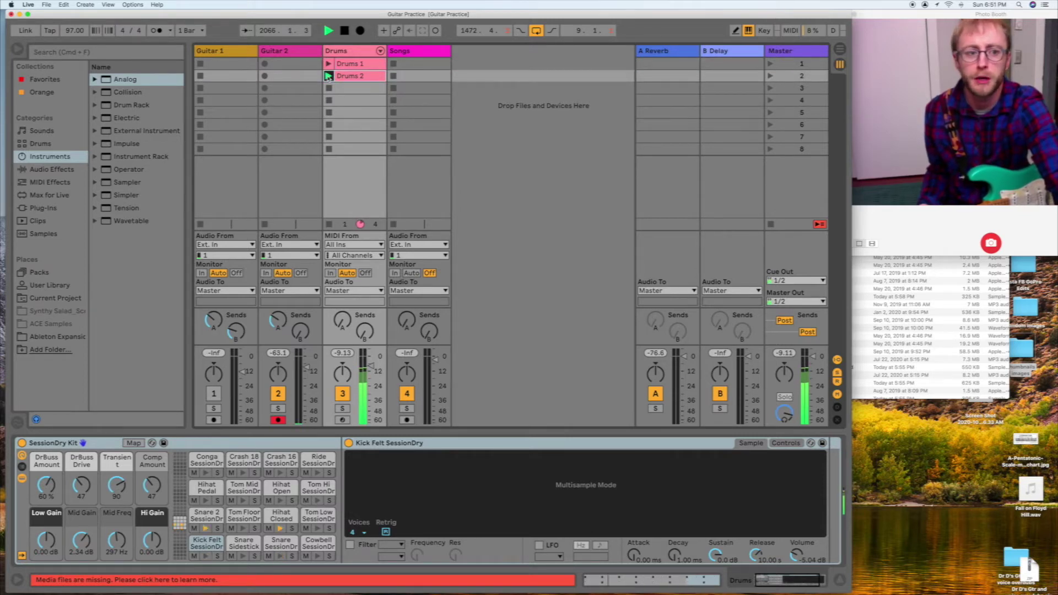
click(329, 64)
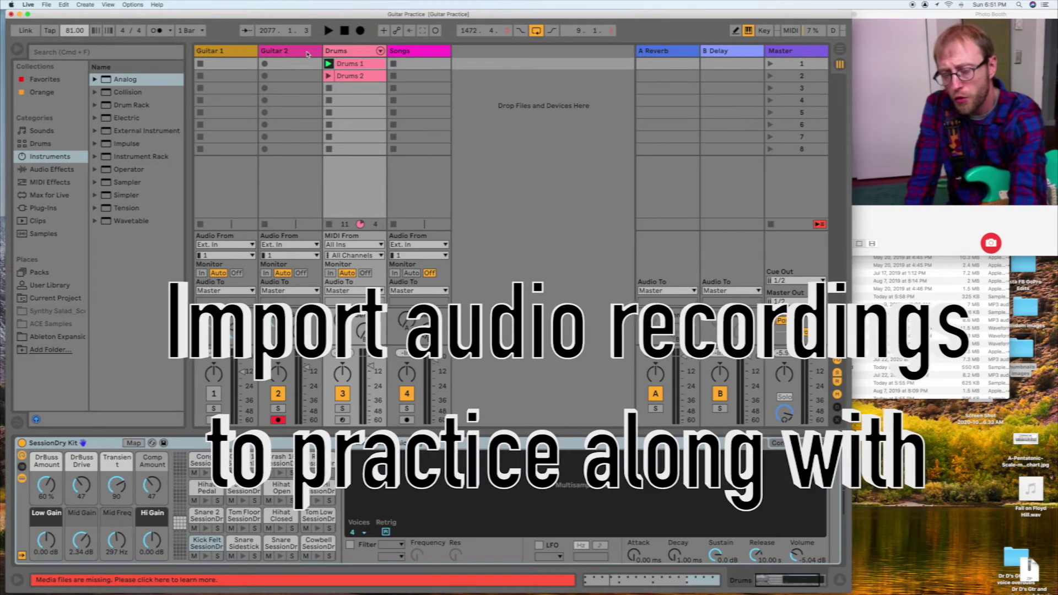
Step: In Arrangement view, drag EyeOnShelbyMix1_Hendershot_EP.mp3 from Finder onto the Songs track
key(Tab)
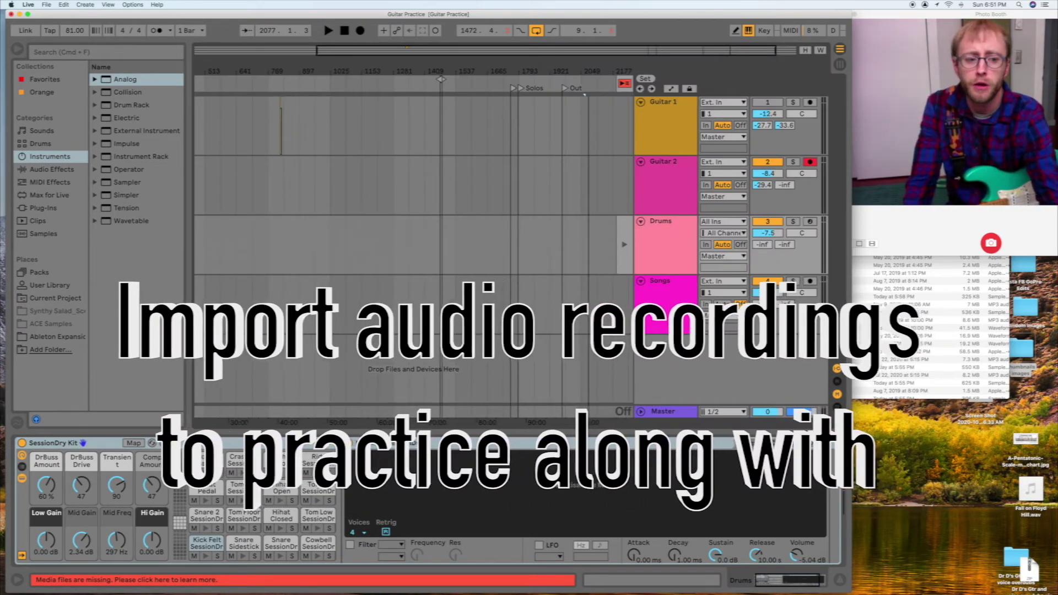
key(super+Tab)
drag(849, 66, 920, 230)
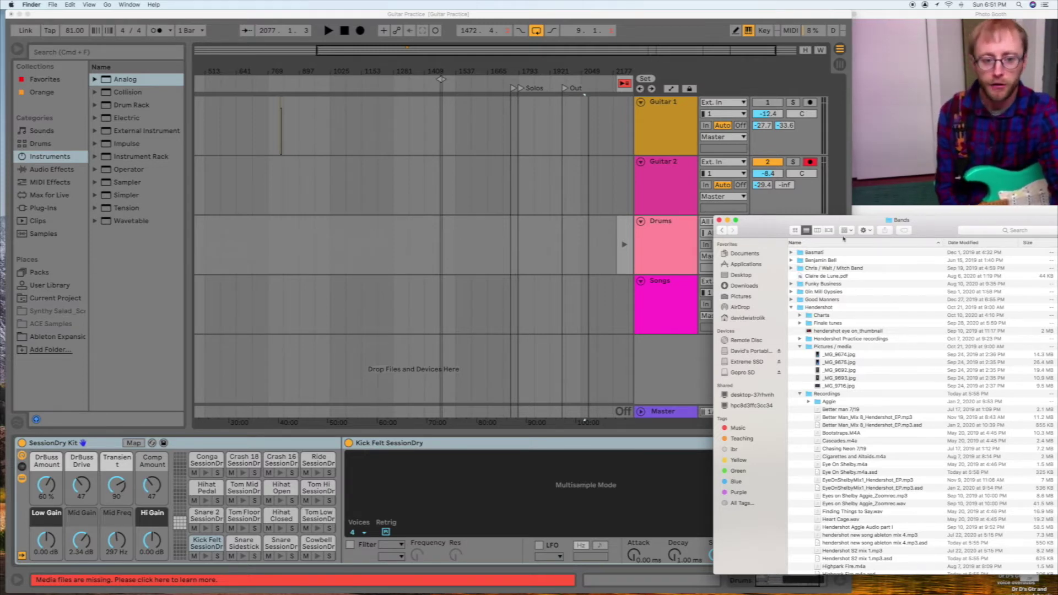
scroll(827, 412, down, 10)
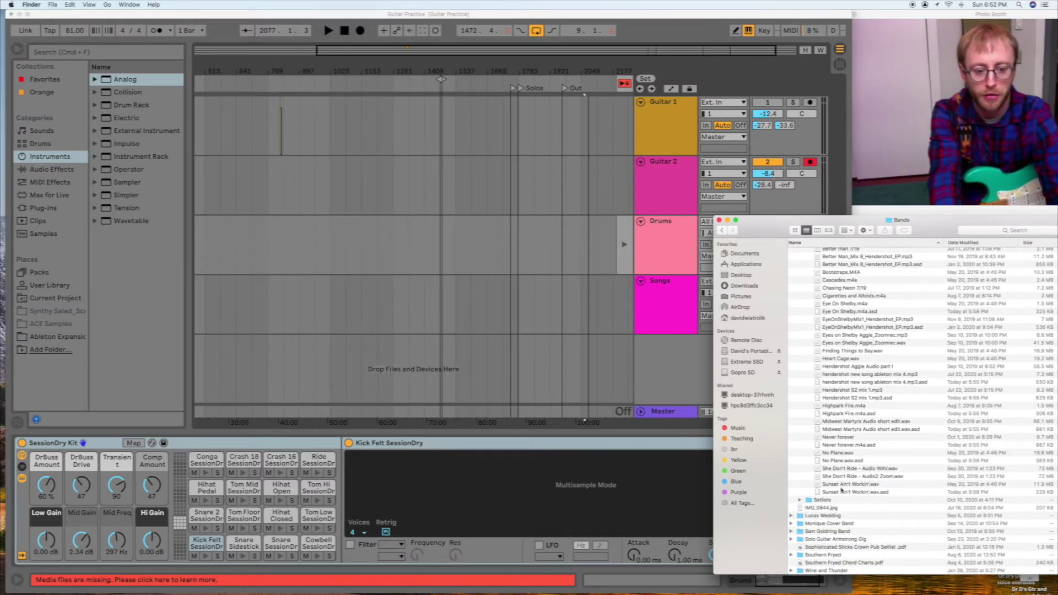
scroll(845, 462, up, 3)
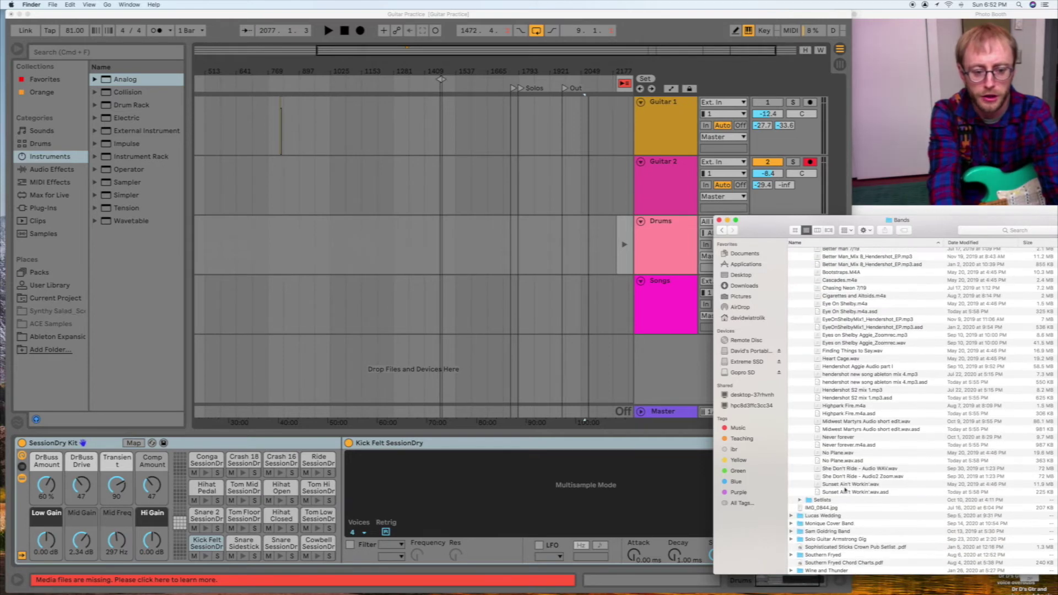
click(818, 344)
drag(818, 345, 211, 300)
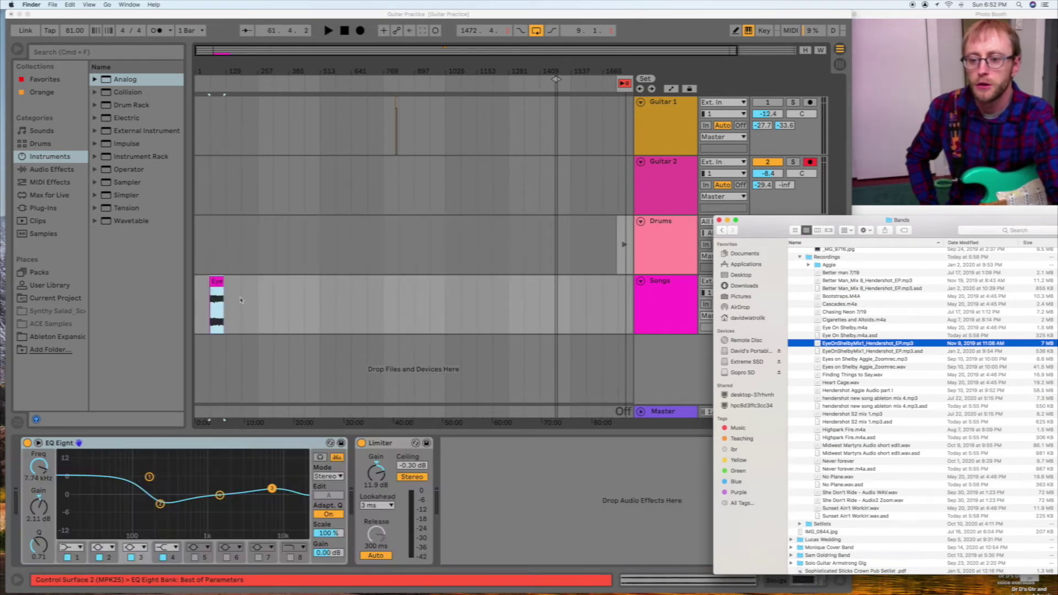
click(251, 147)
Step: Zoom in on the new EyeOnShelbyMix1 song clip and briefly audition it
drag(210, 84, 175, 185)
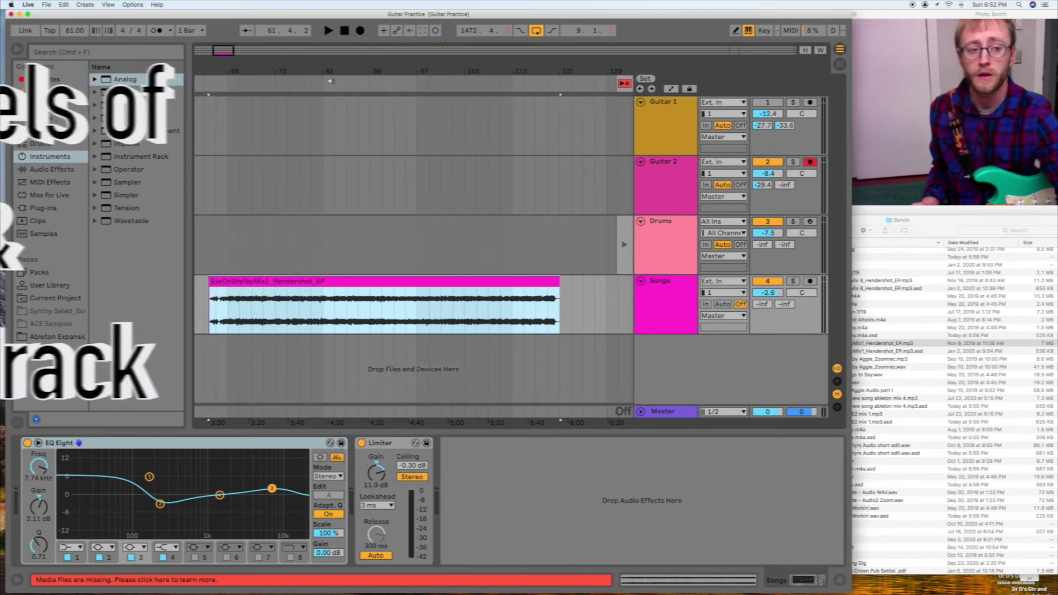
key(space)
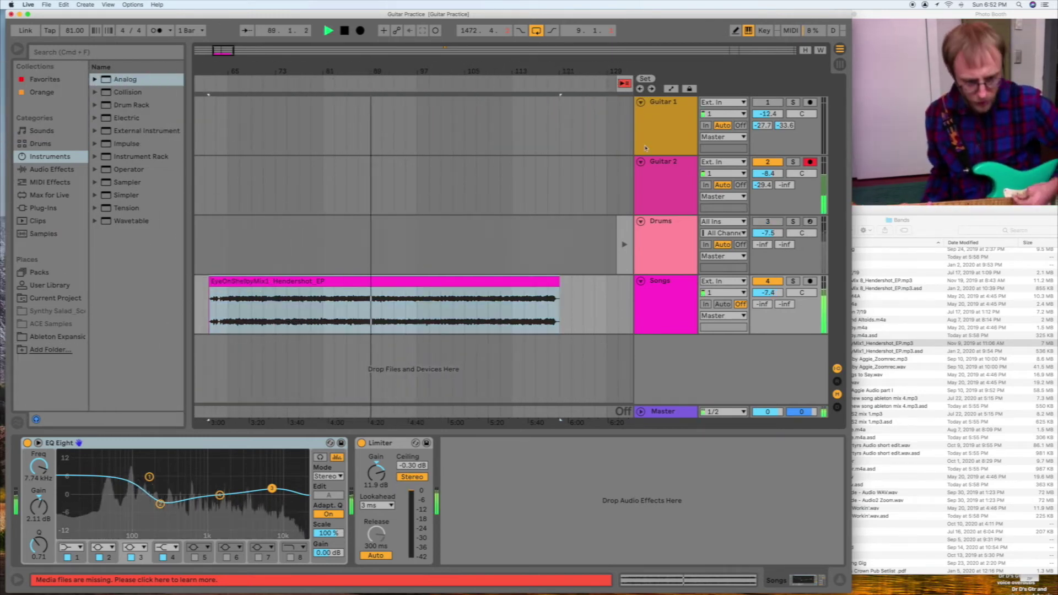
key(space)
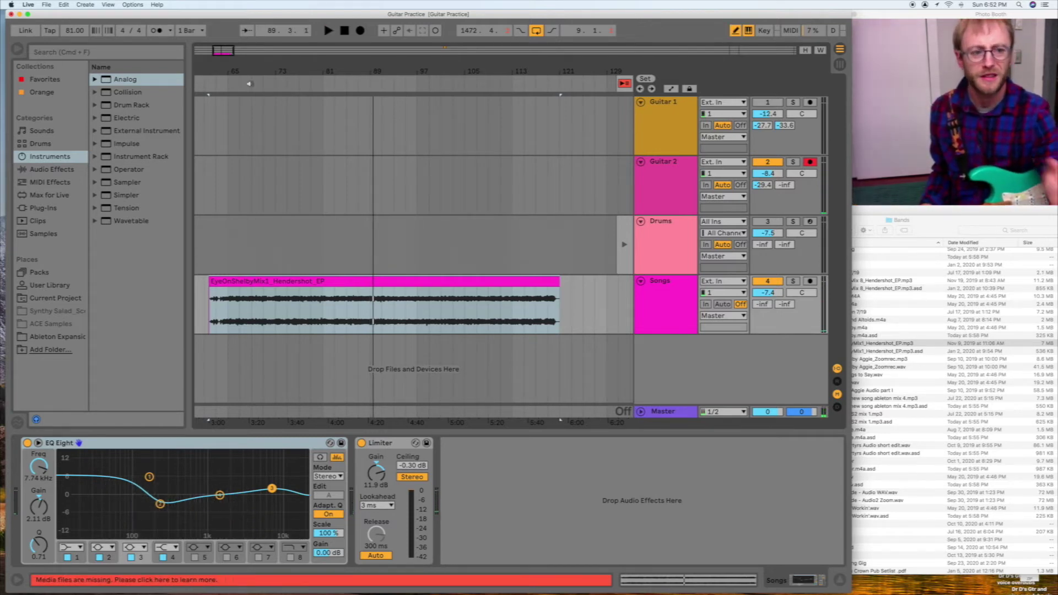
Step: Set the loop brace to the EyeOnShelbyMix1 clip's length with Cmd+L and play it looped
click(276, 282)
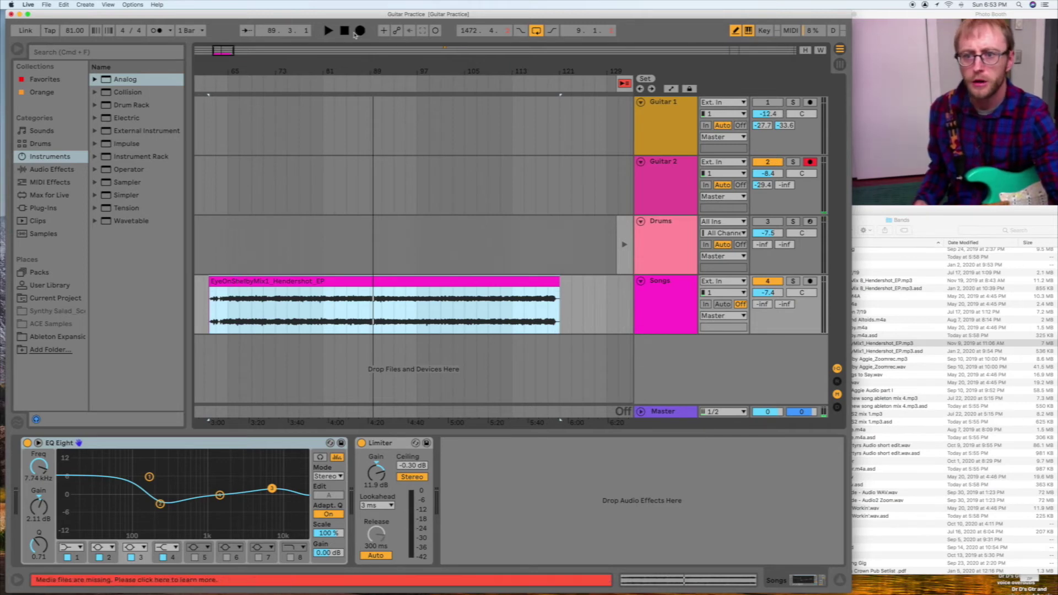
click(213, 271)
click(231, 281)
key(super+l)
click(328, 30)
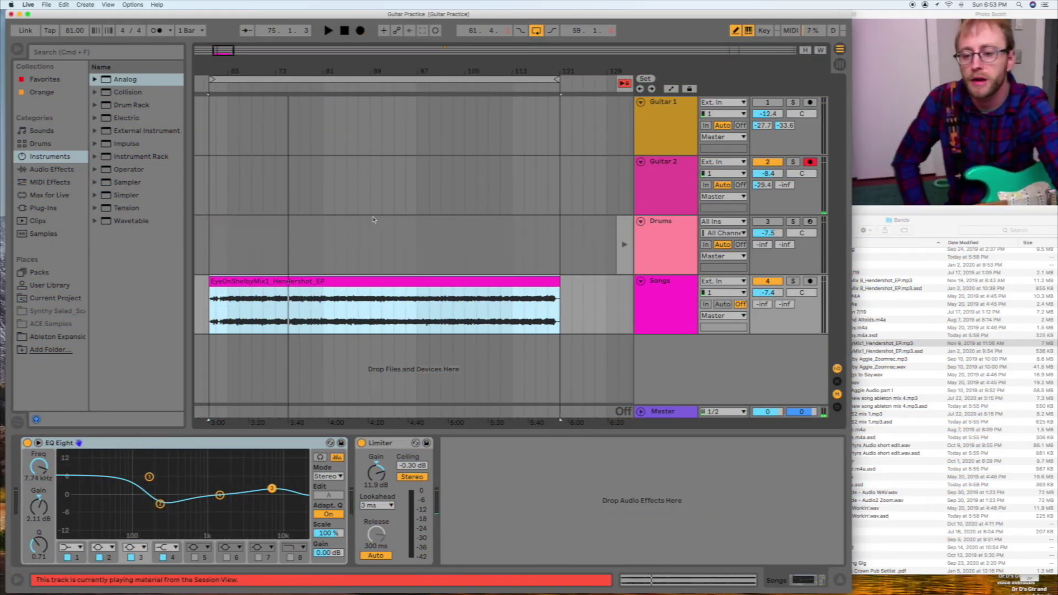
Step: Add Heart Cage.wav from the song recordings folder to the Songs track
drag(364, 71, 411, 74)
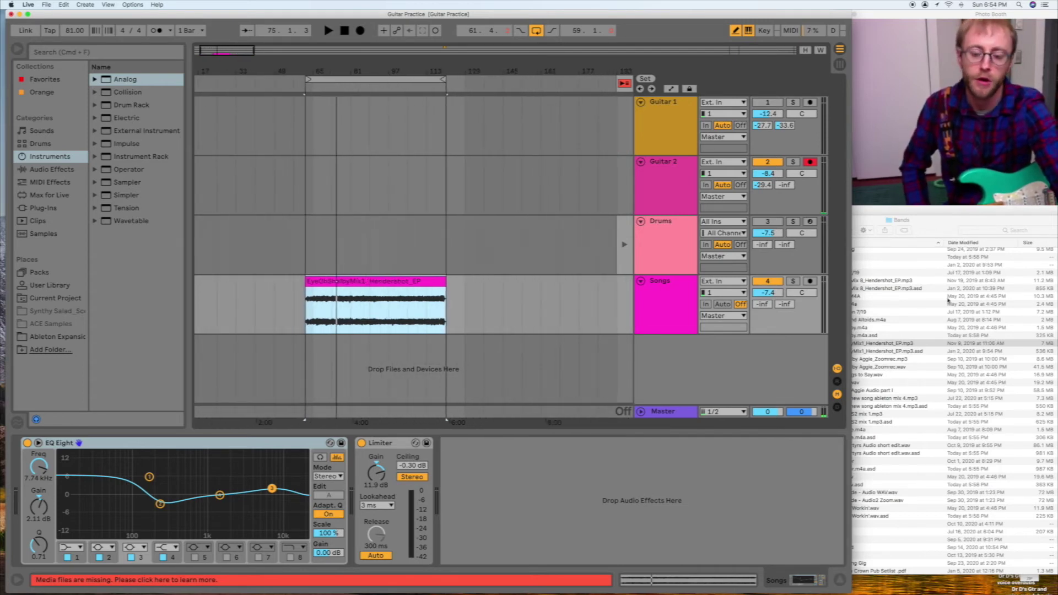
click(913, 370)
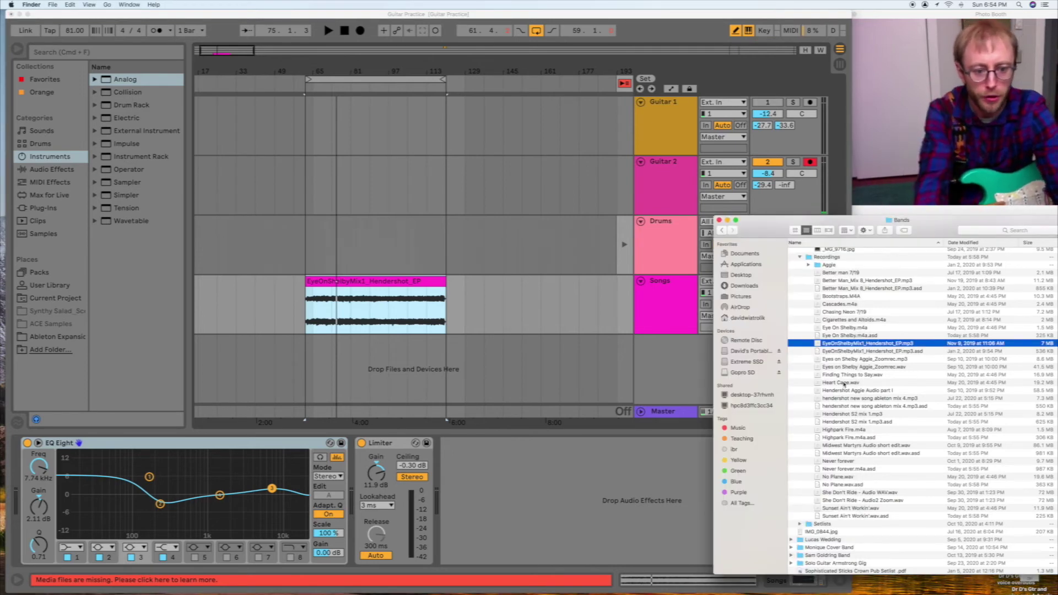
drag(844, 383, 469, 289)
scroll(413, 303, right, 10)
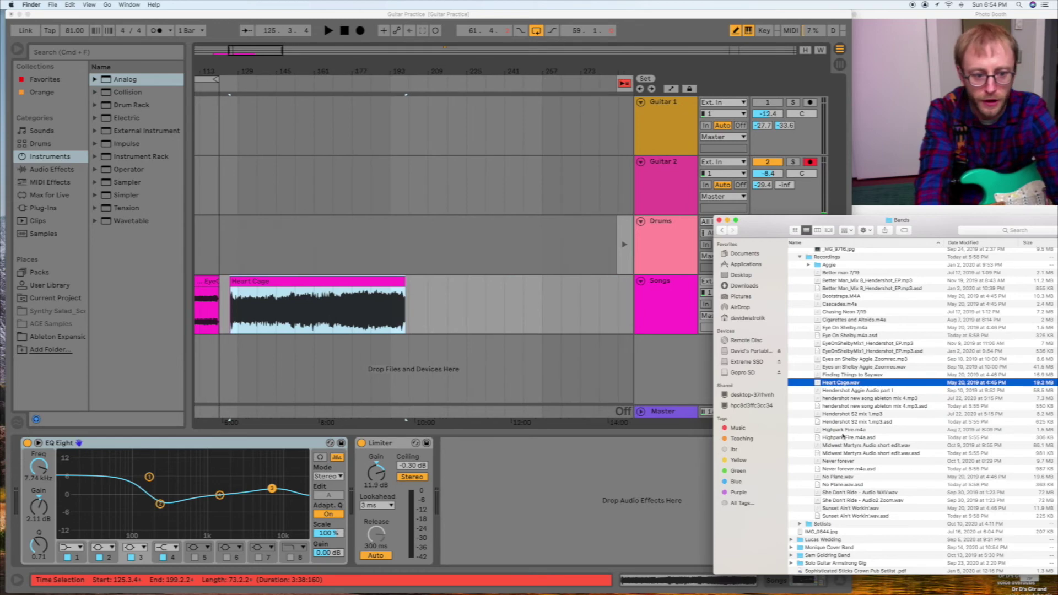
click(842, 432)
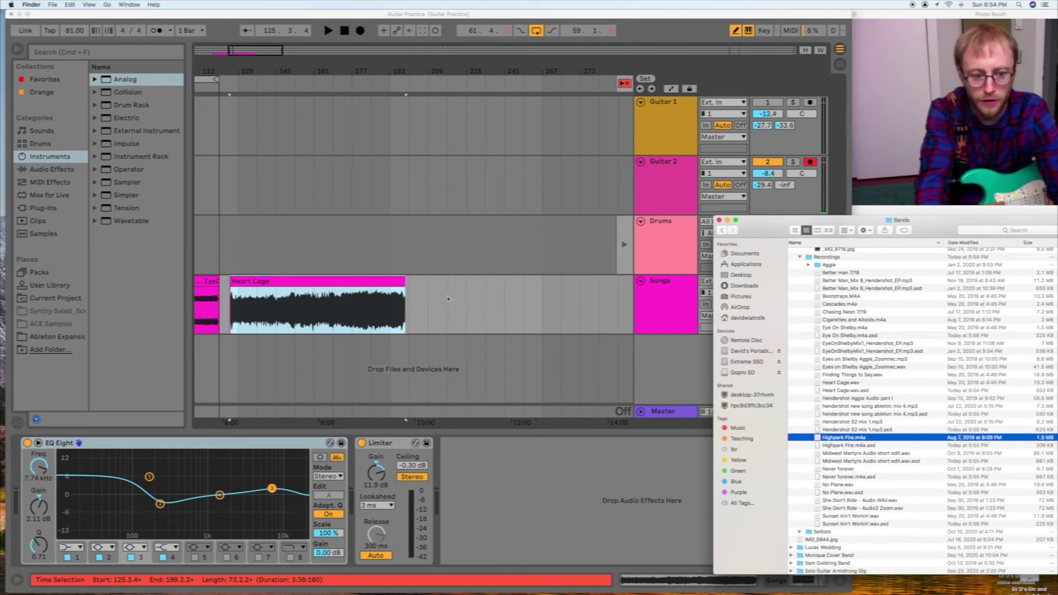
Step: Add Hendershot S2 mix 1 to the Songs track and slide it left against Heart Cage
drag(849, 429, 444, 303)
scroll(310, 298, left, 2)
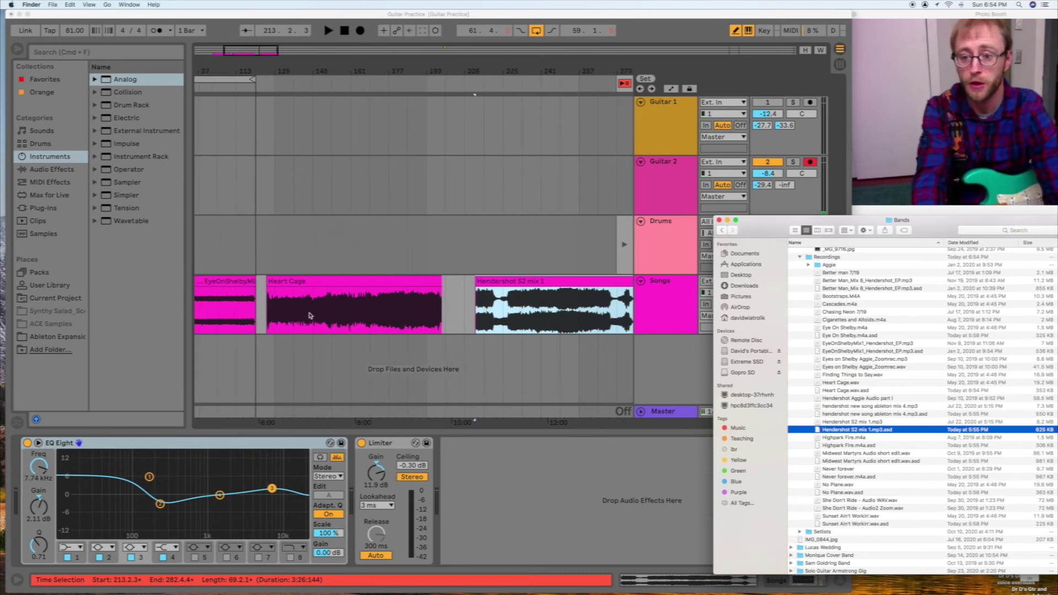
scroll(311, 299, left, 3)
click(360, 280)
click(347, 284)
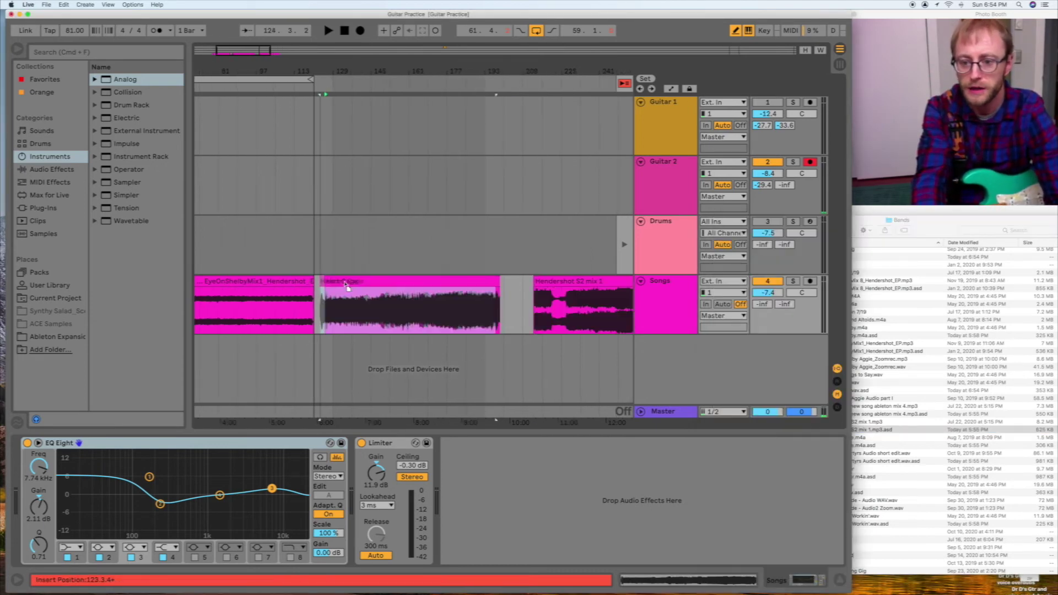
drag(555, 284, 521, 292)
Step: Audition Hendershot S2 mix 1 from its start, then zoom out to show all three songs
click(497, 82)
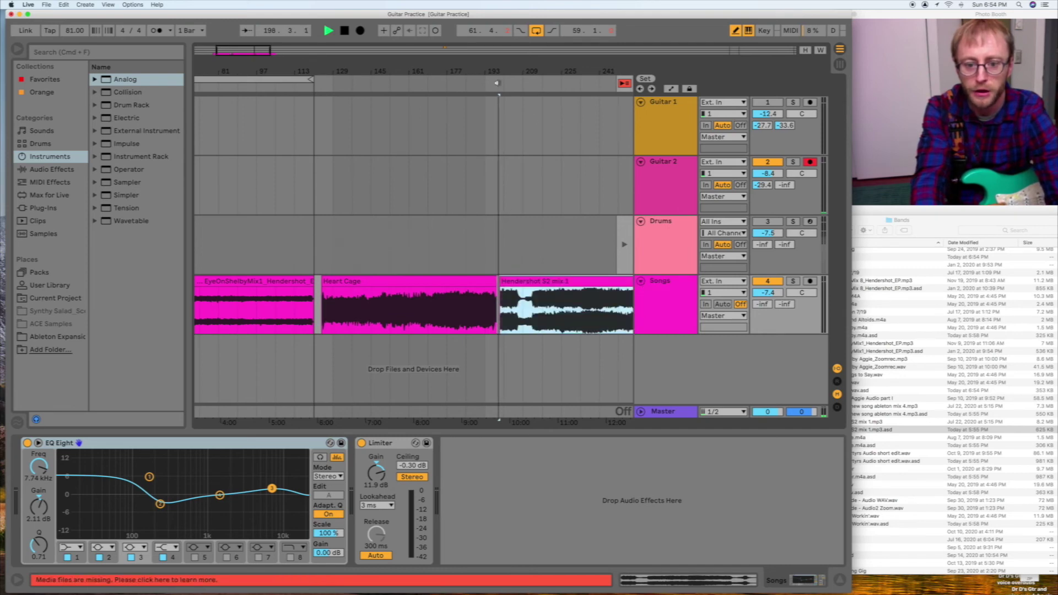
key(space)
key(minus)
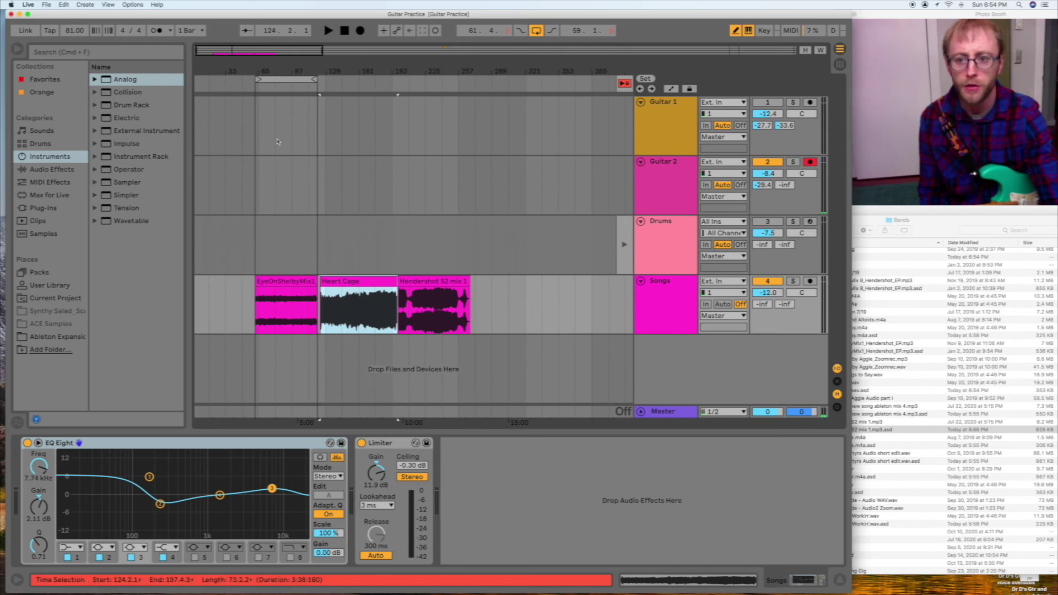
Step: Loop the EyeOnShelbyMix1 section, record a short take on armed Guitar 2, and zoom to inspect it
click(277, 80)
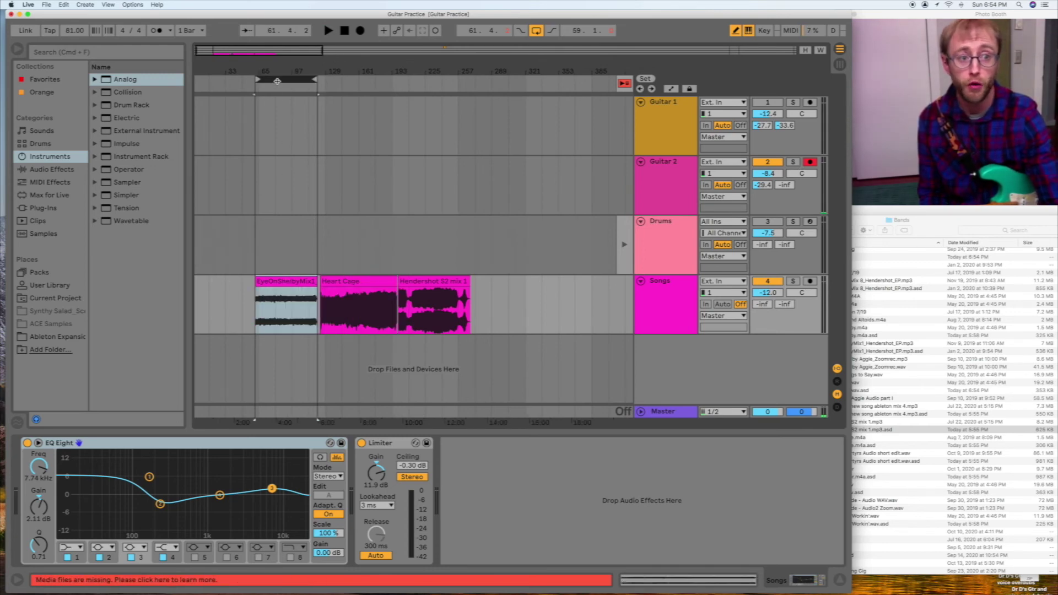
click(359, 31)
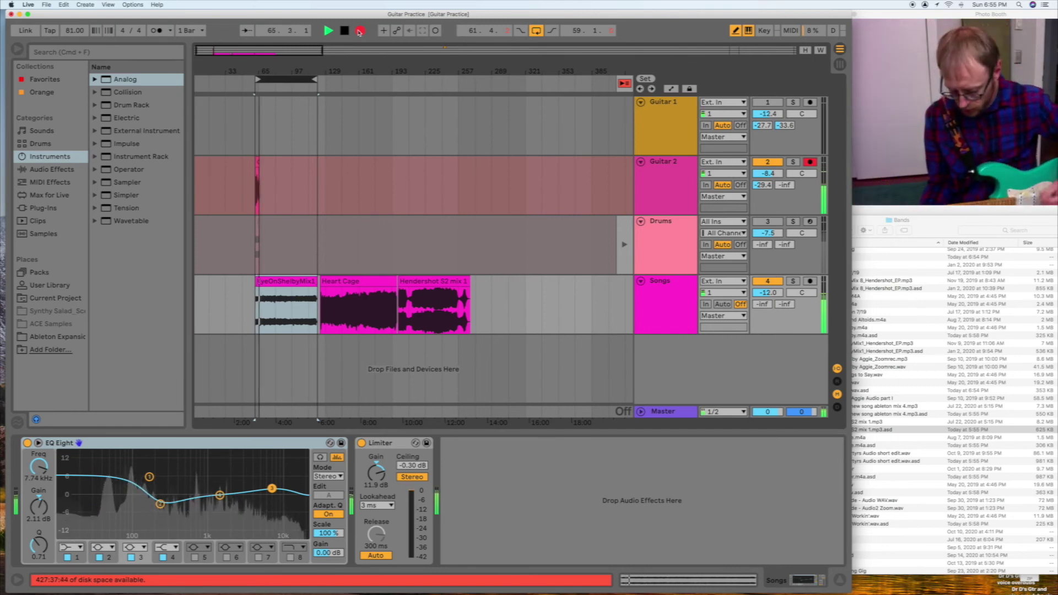
click(359, 31)
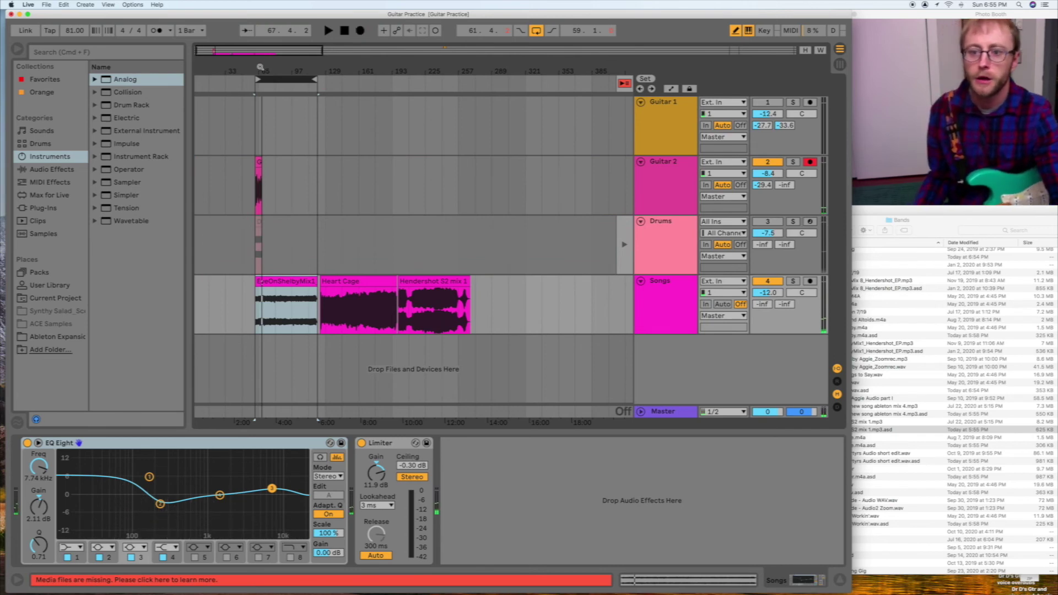
drag(262, 66, 261, 67)
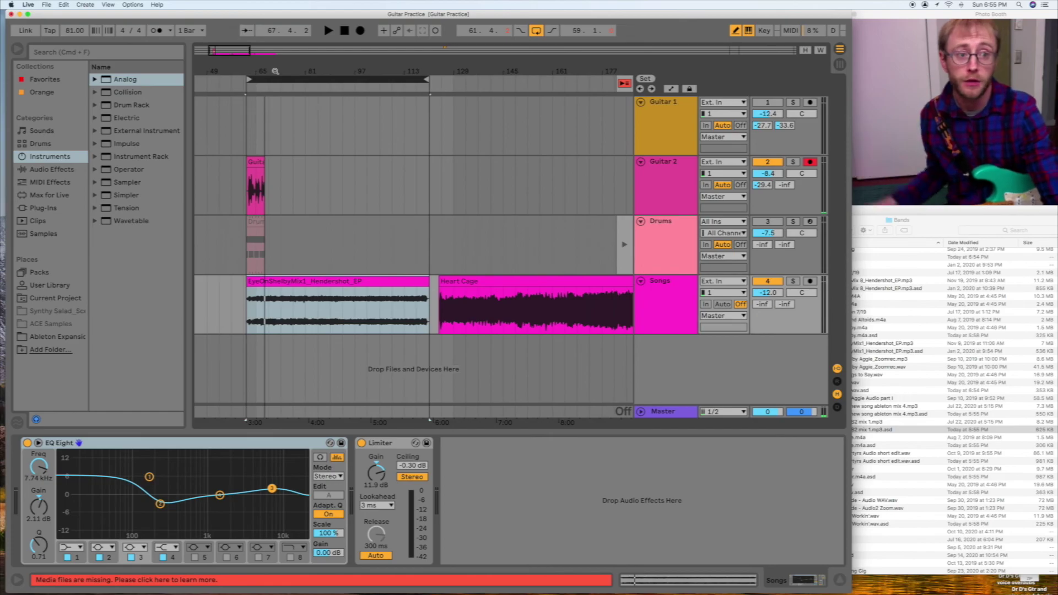
drag(276, 71, 276, 63)
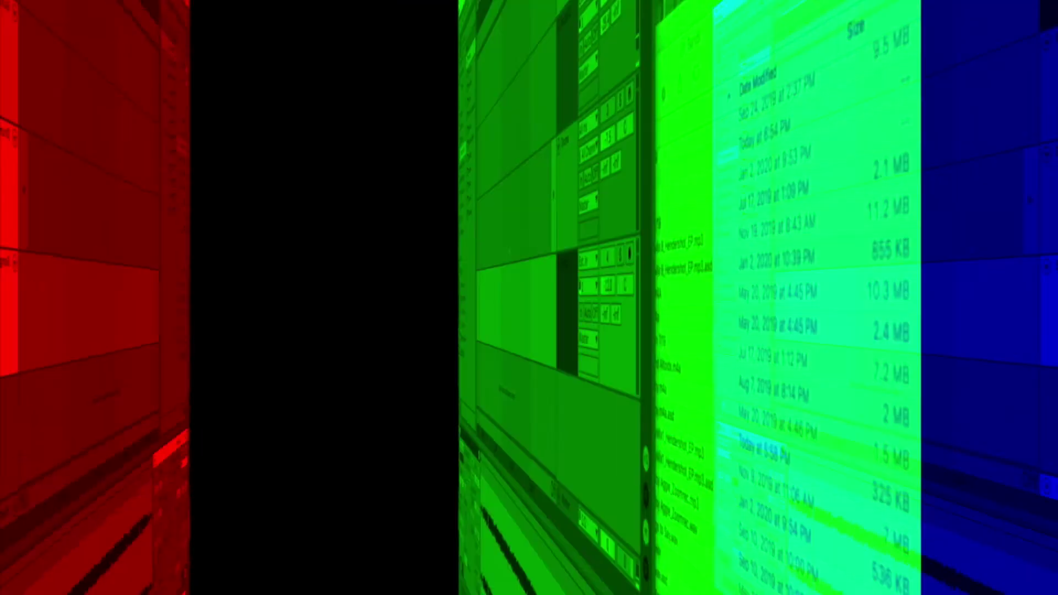